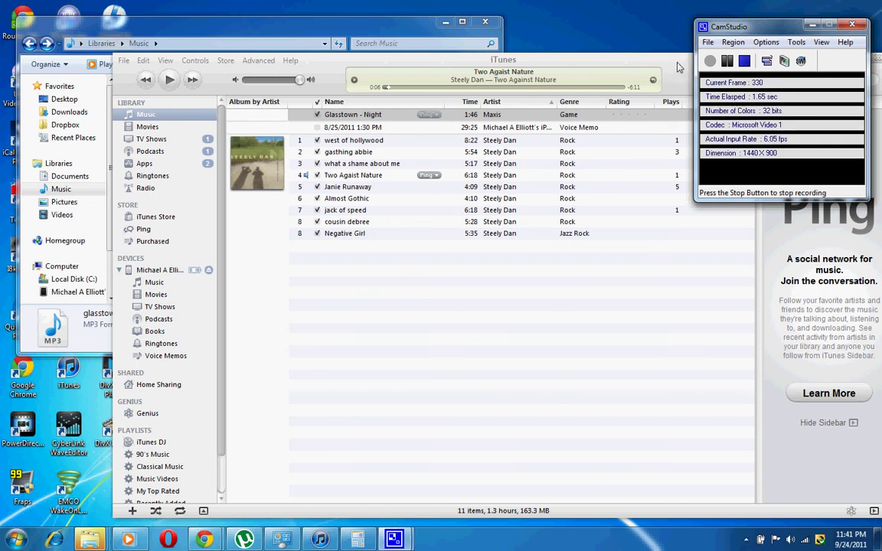
Step: Play the song "Glasstown - Night" from the iTunes music library for a short preview, and pause it
left_click(676, 67)
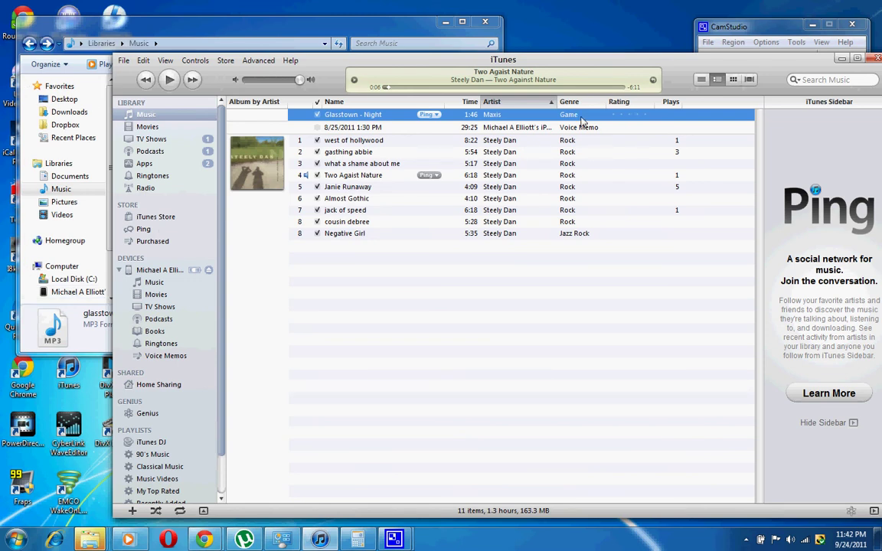
right_click(582, 120)
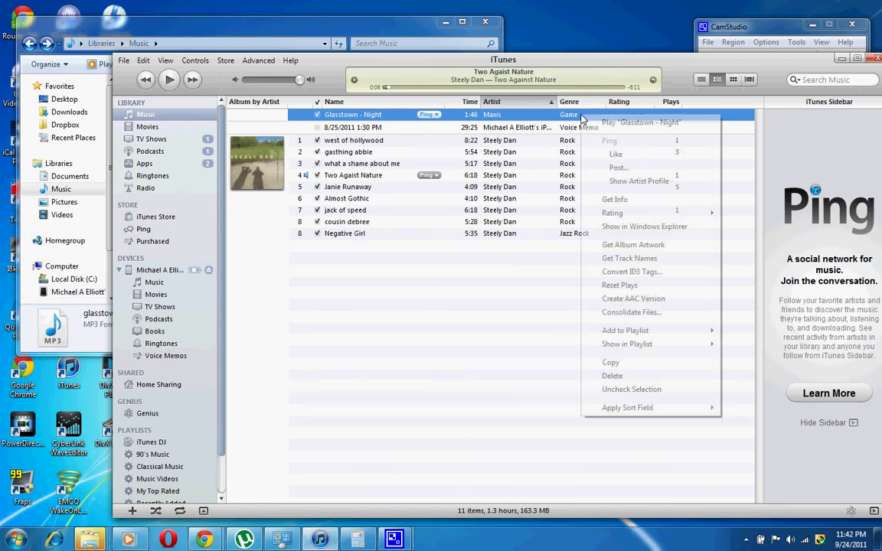
left_click(385, 117)
double_click(385, 116)
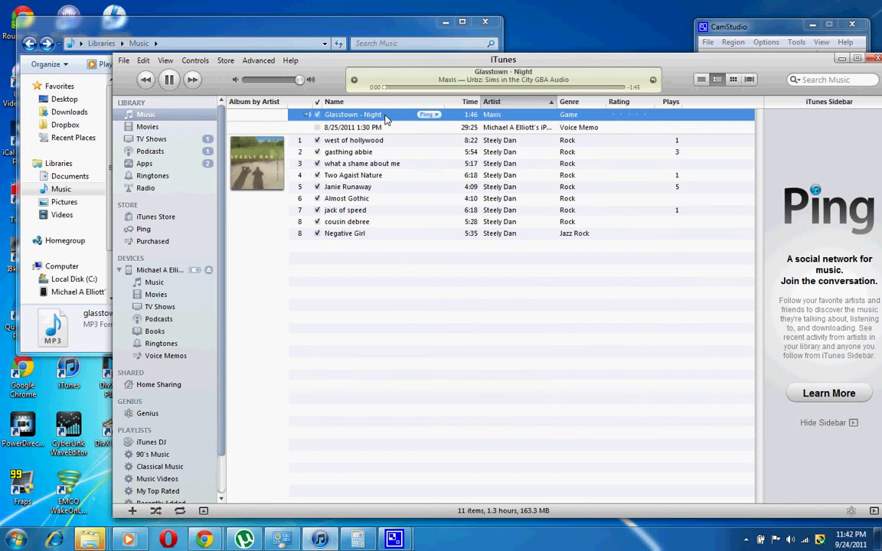
left_click(170, 81)
Step: Limit playback of "Glasstown - Night" to a start time of 0:20 and a stop time of 0:30 in its info options
right_click(450, 115)
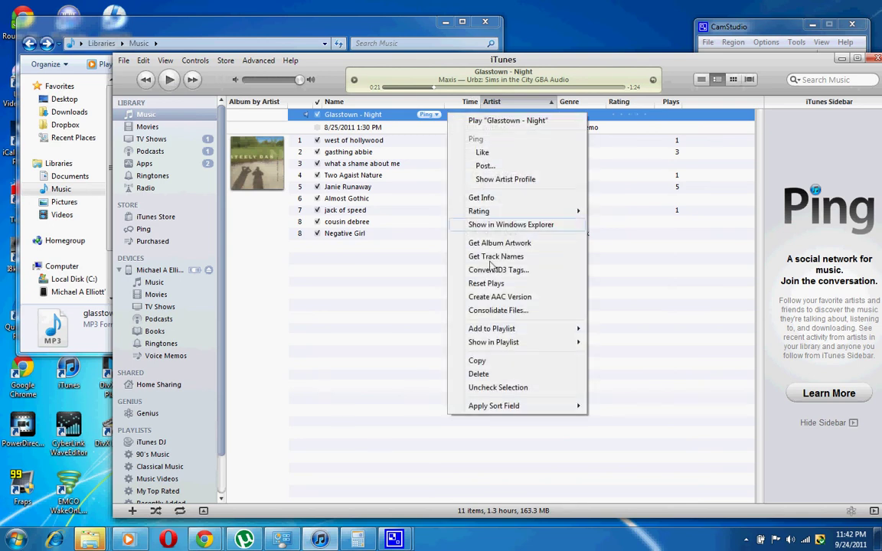
left_click(496, 198)
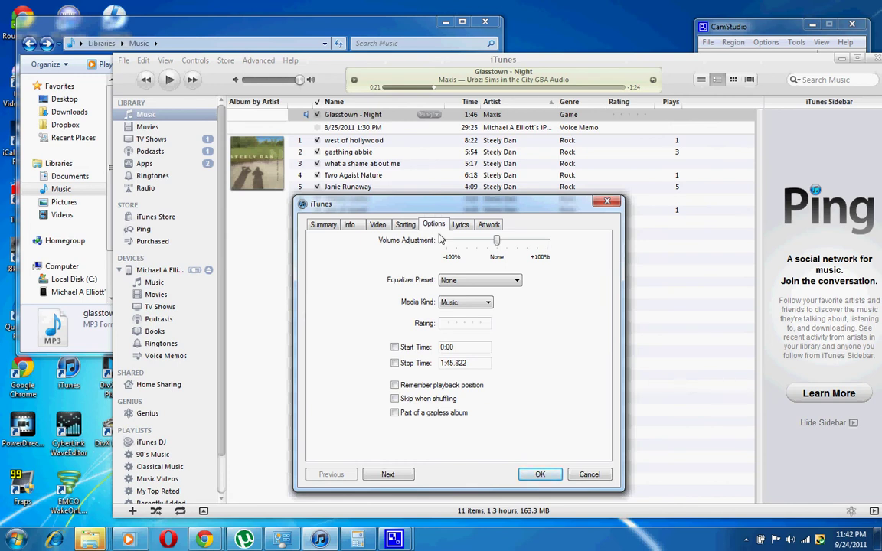
key("Tab")
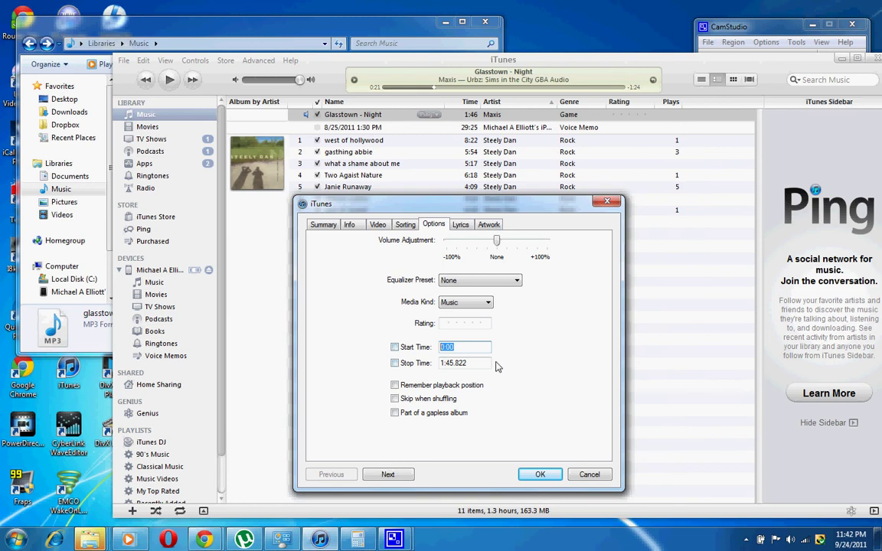
key("Tab")
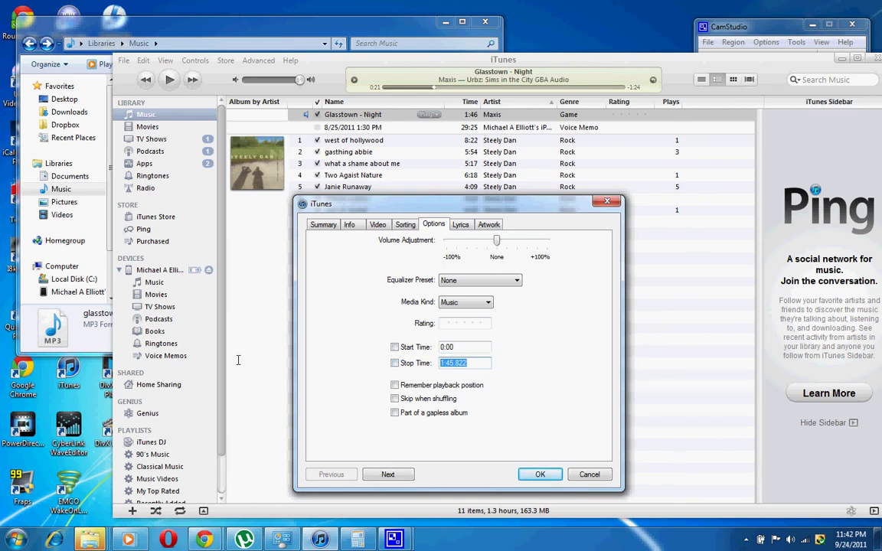
type("30")
key("shift+Tab")
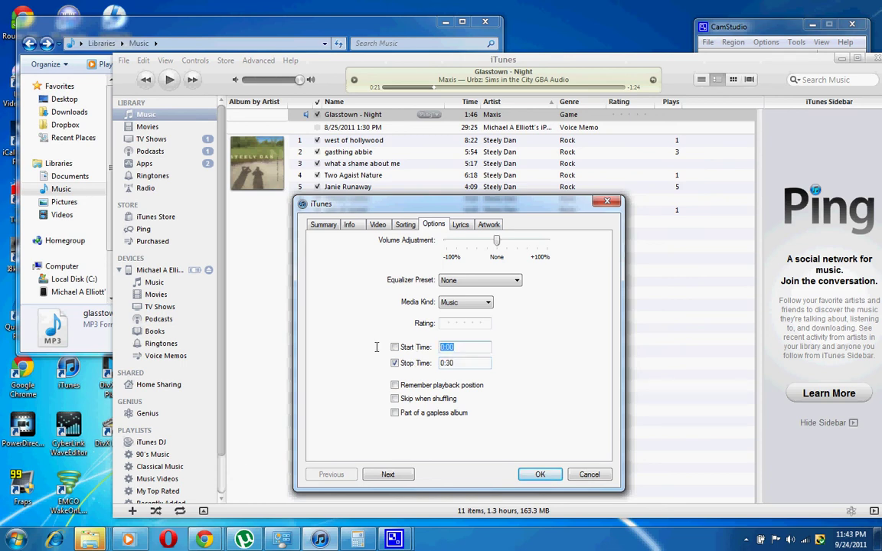
type("20")
key("Home")
type("0:")
left_click(540, 474)
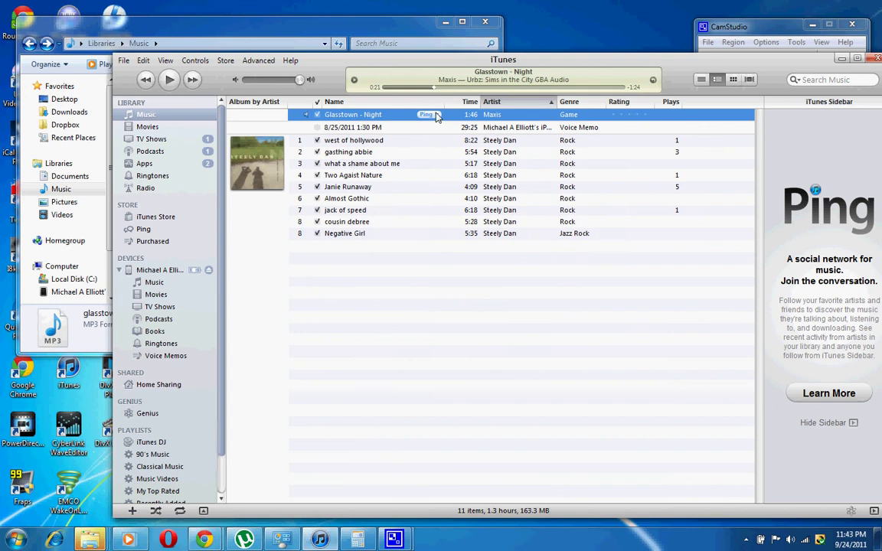
Step: Play the trimmed section of "Glasstown - Night" to check it, and pause playback
key("space")
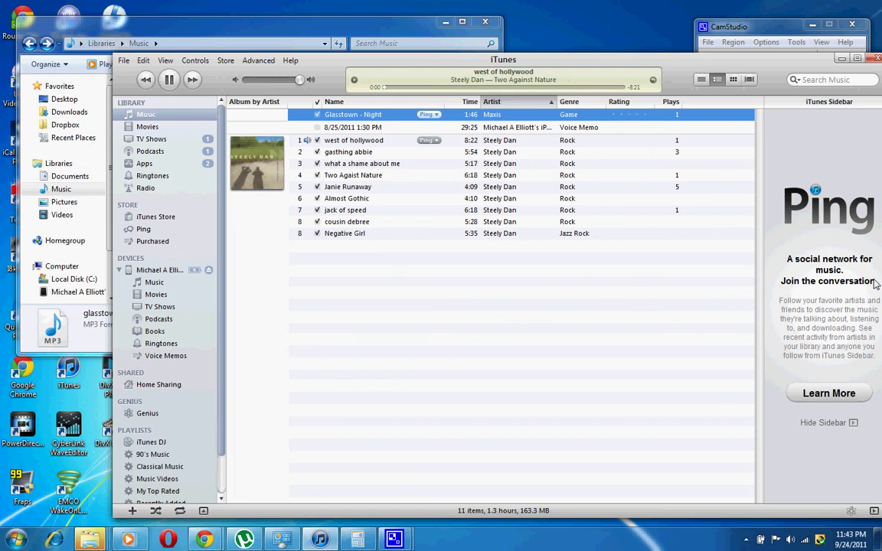
left_click(168, 79)
double_click(378, 116)
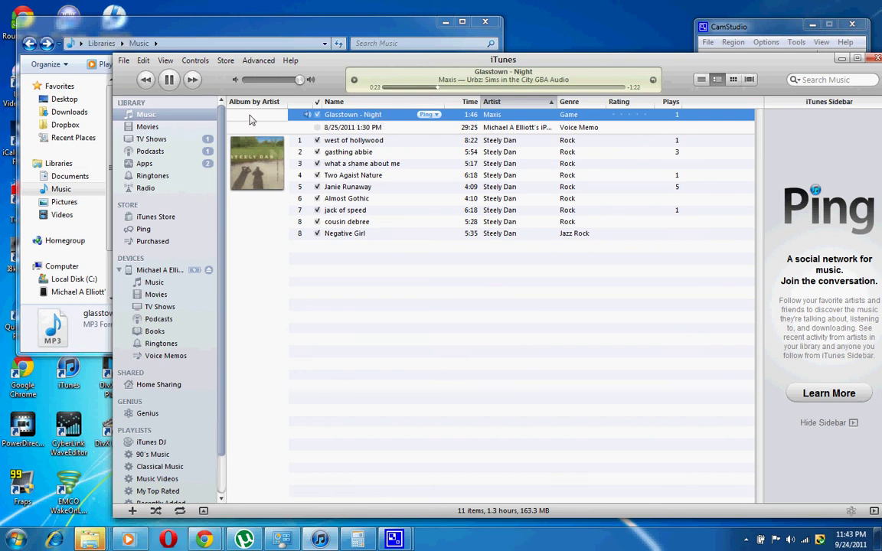
left_click(172, 81)
Step: Create an AAC version of the trimmed "Glasstown - Night" and select the new 0:10 copy
right_click(517, 121)
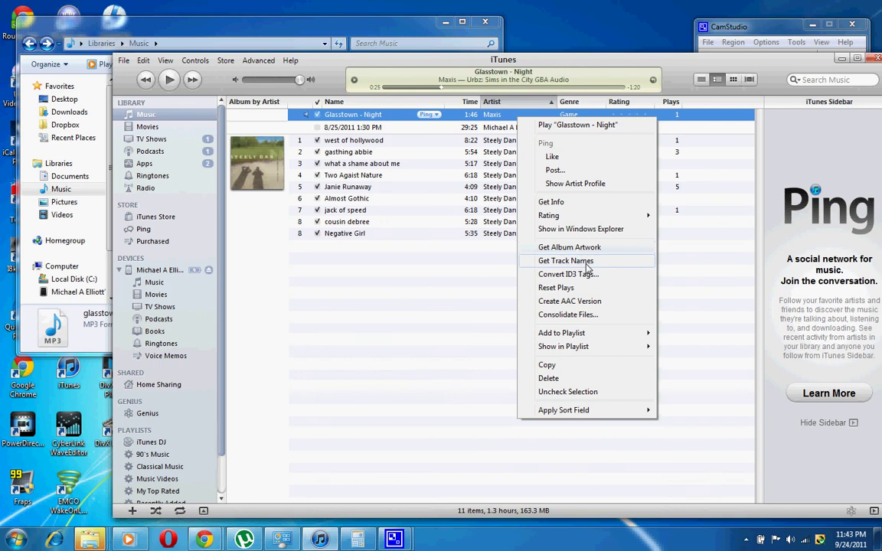
left_click(584, 301)
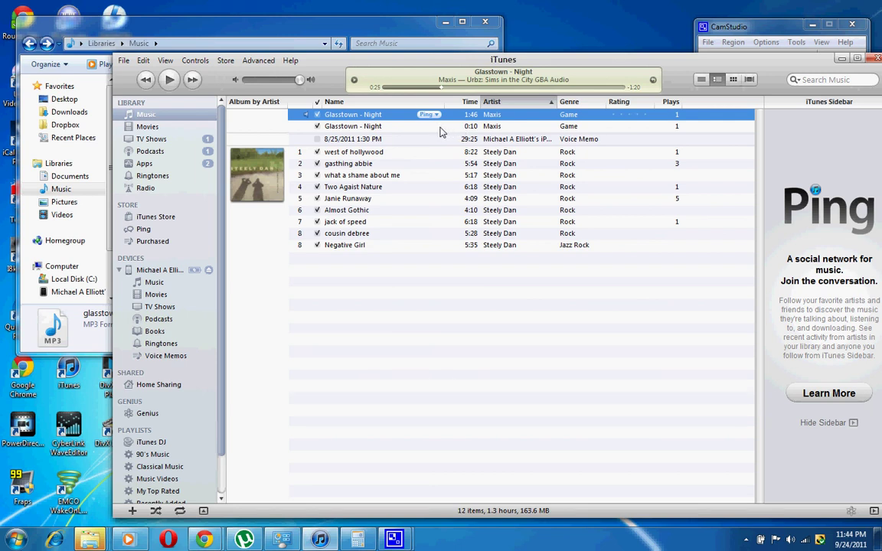
left_click(440, 127)
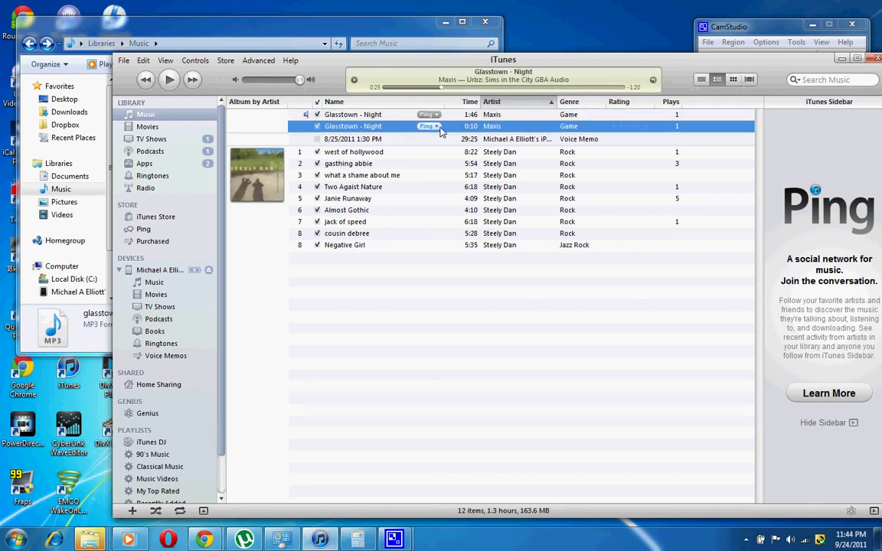
Step: Dismiss the Windows color scheme prompt and show the 0:10 "Glasstown - Night" clip in Windows Explorer
left_click(492, 143)
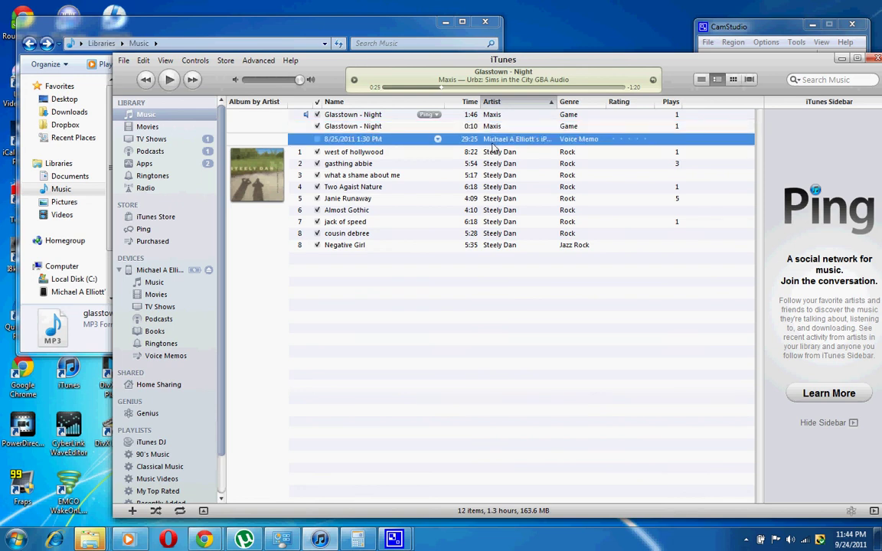
right_click(493, 143)
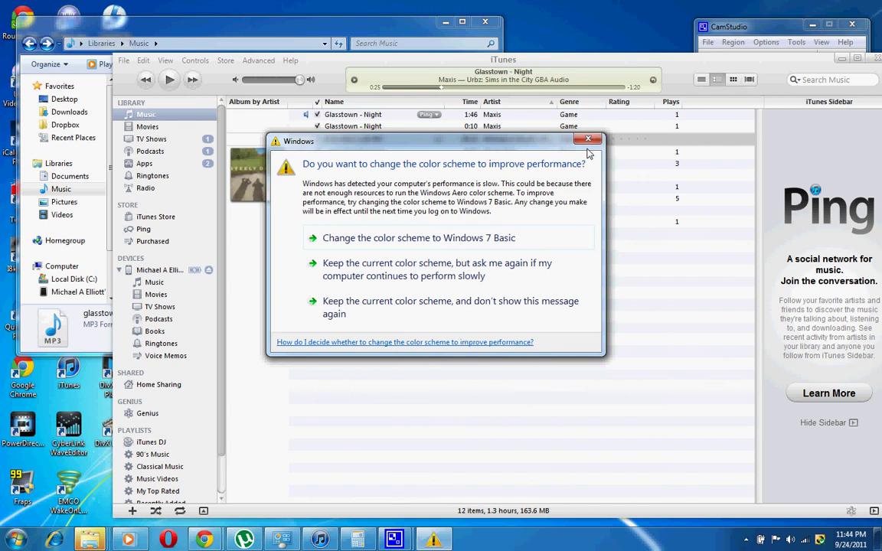
left_click(587, 139)
left_click(355, 128)
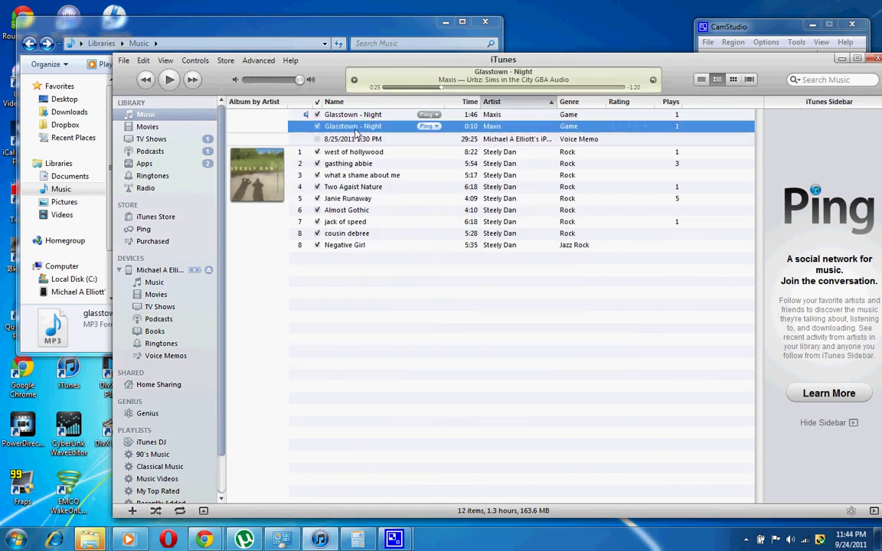
right_click(355, 131)
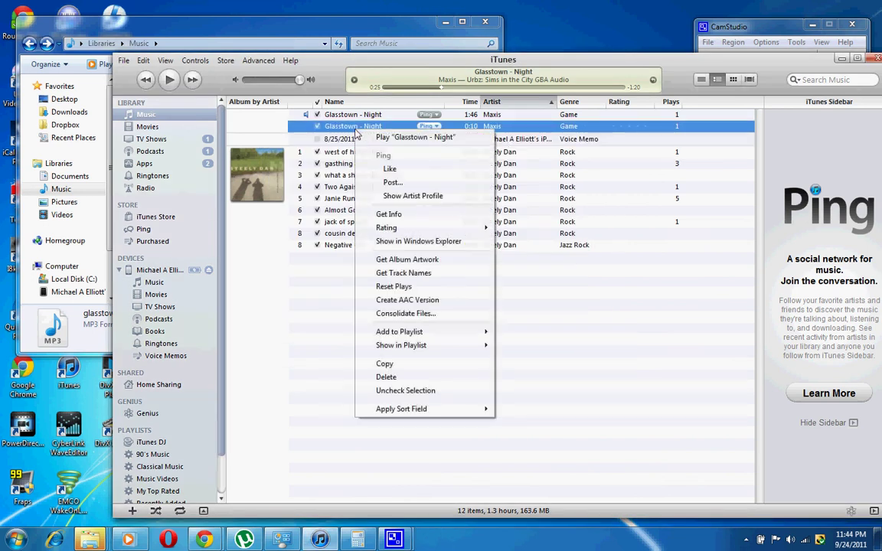
left_click(425, 242)
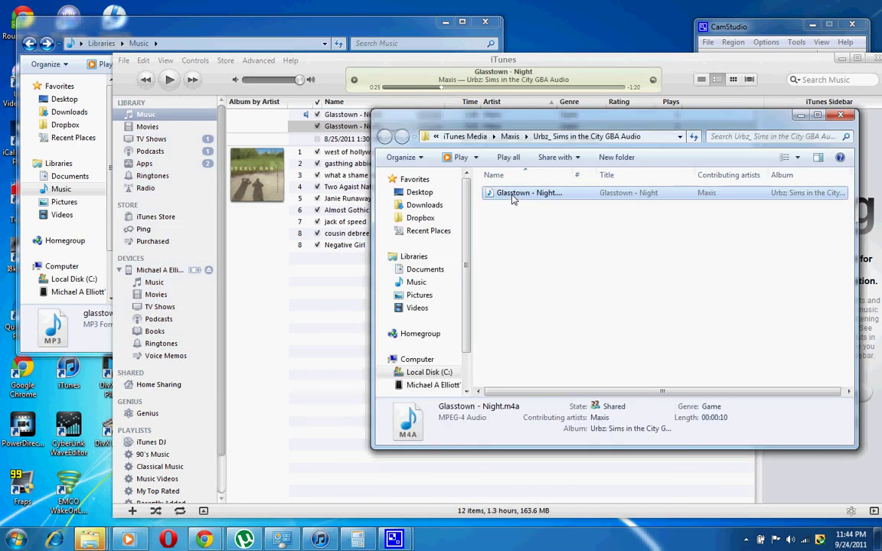
Step: Rename the clip's file to "Glasstown - Night.m4r" and accept the extension change
right_click(513, 197)
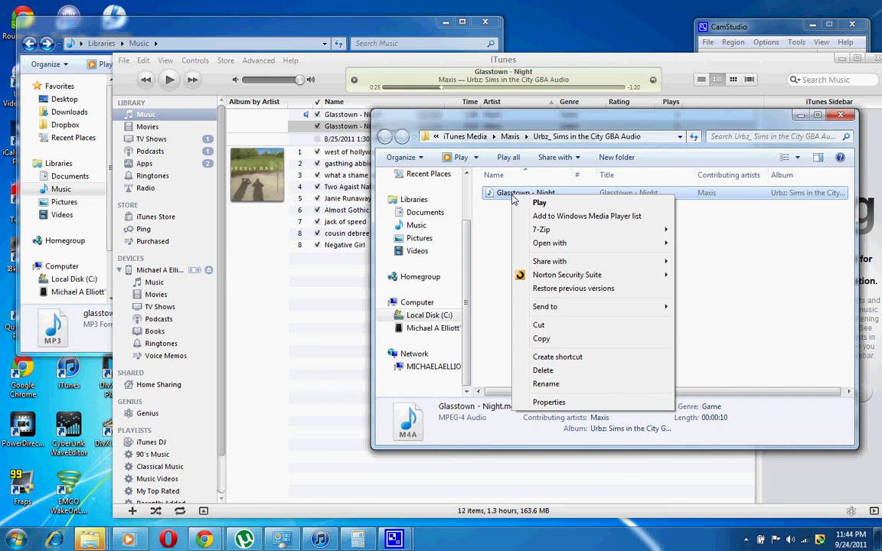
left_click(557, 385)
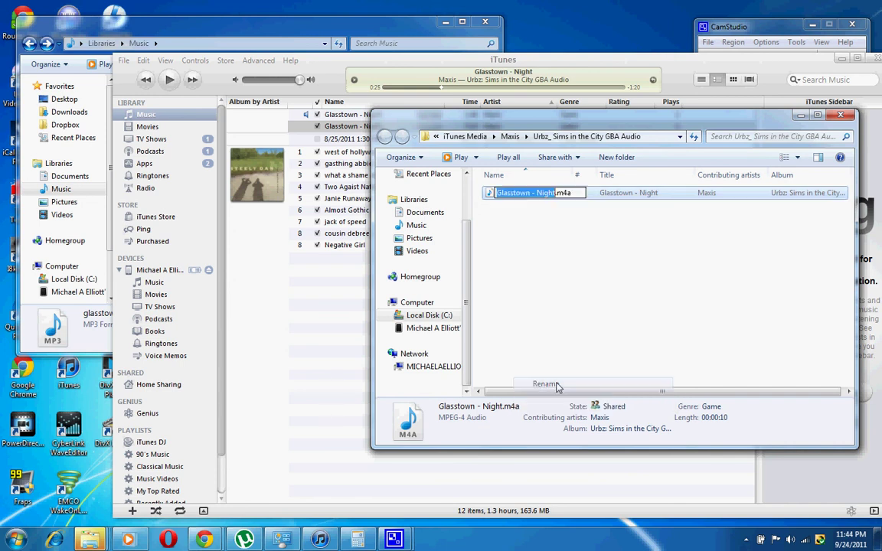
left_click(578, 193)
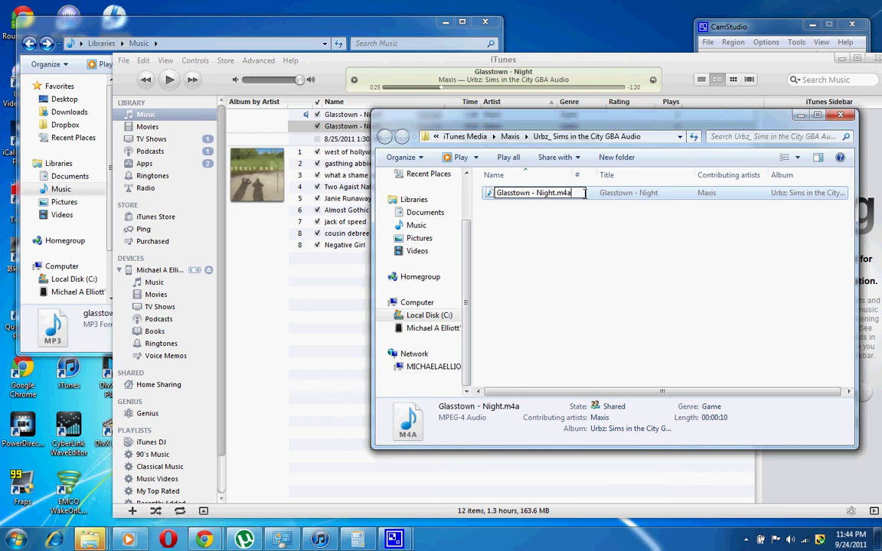
key("BackSpace")
type("r")
left_click(524, 232)
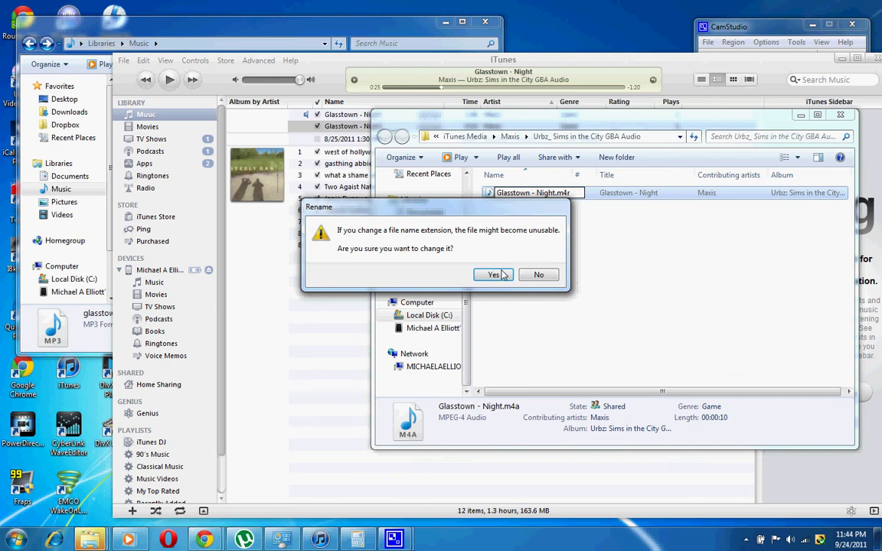
left_click(499, 275)
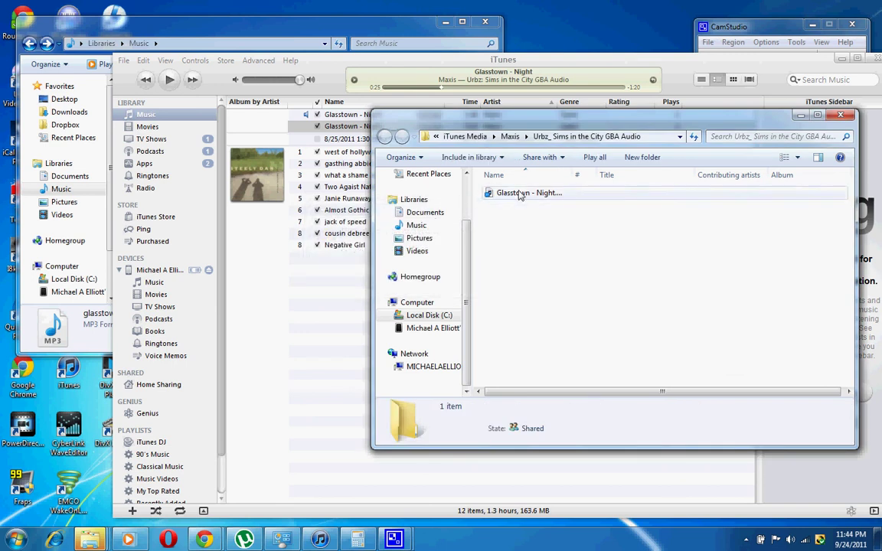
Step: Try to copy the ringtone file "Glasstown - Night.m4r" onto the connected device in iTunes
left_click(519, 194)
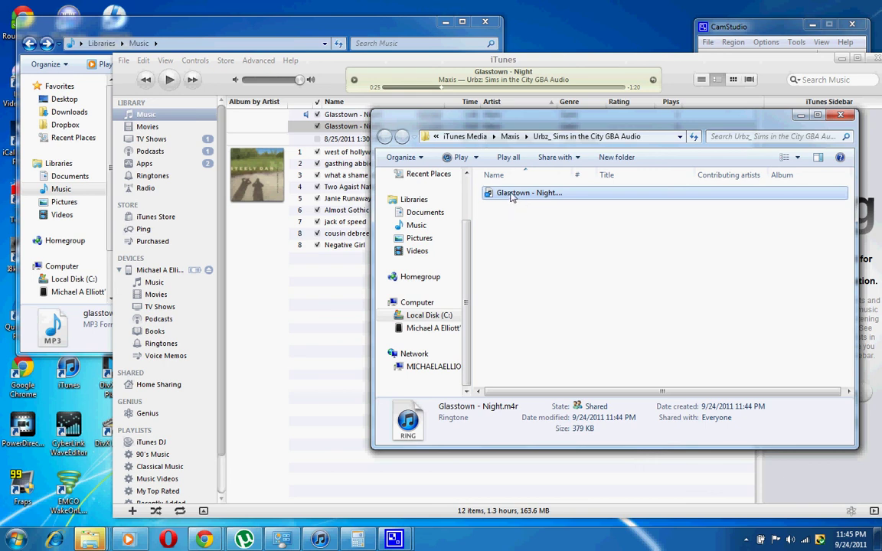
left_click_drag(515, 201, 159, 297)
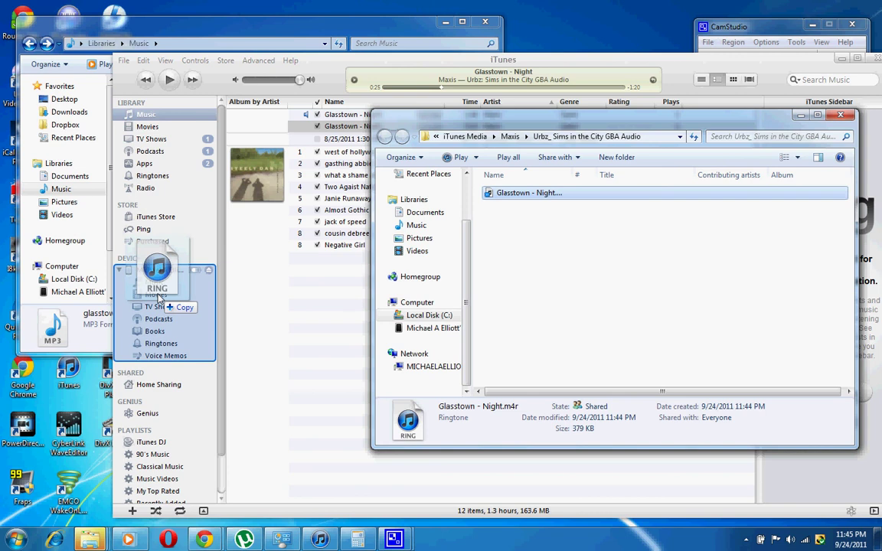
left_click_drag(159, 297, 483, 259)
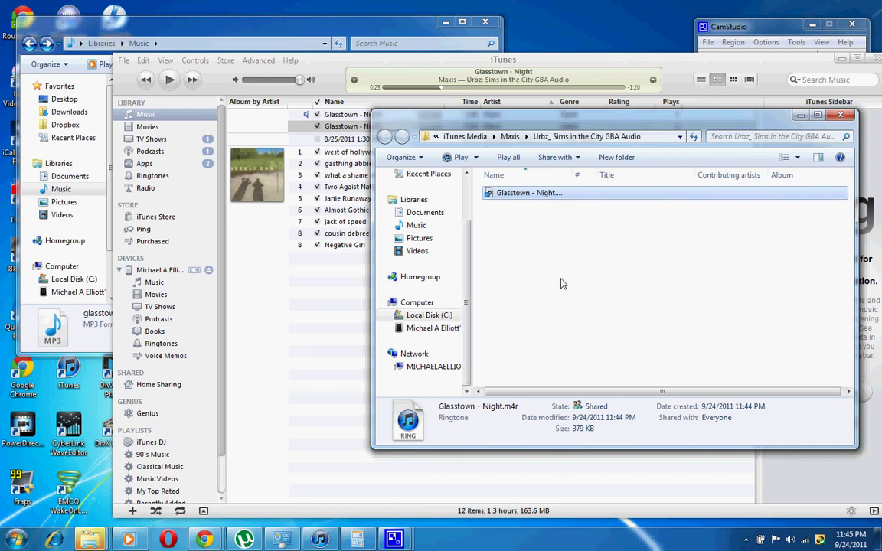
mouse_move(411, 541)
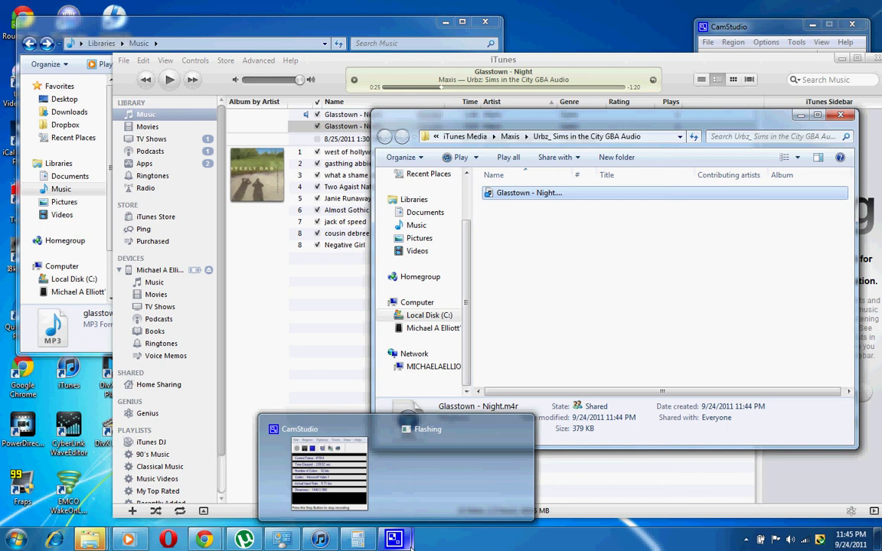
left_click(316, 451)
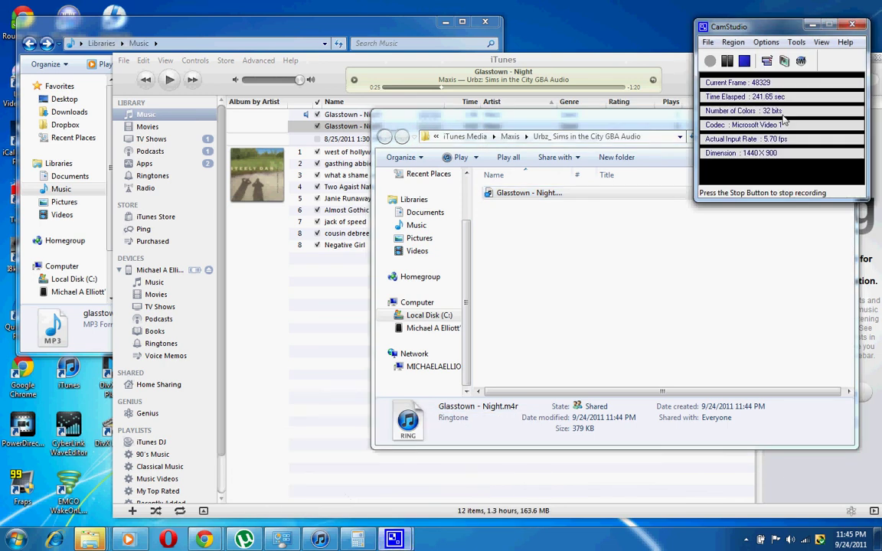